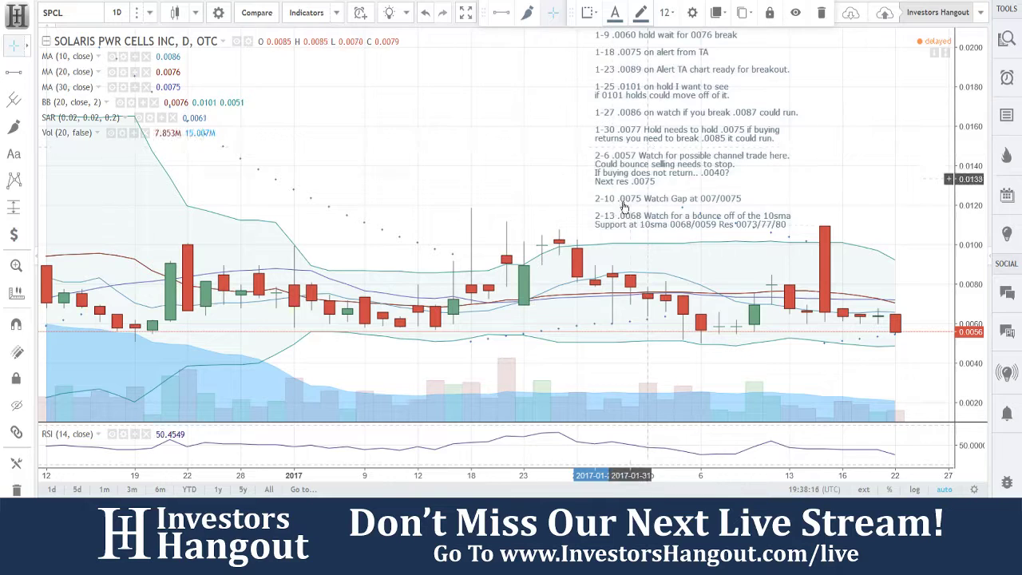
Step: Zoom out on the SPCL daily chart and select the Horizontal Line tool
scroll(517, 247, "down", 1)
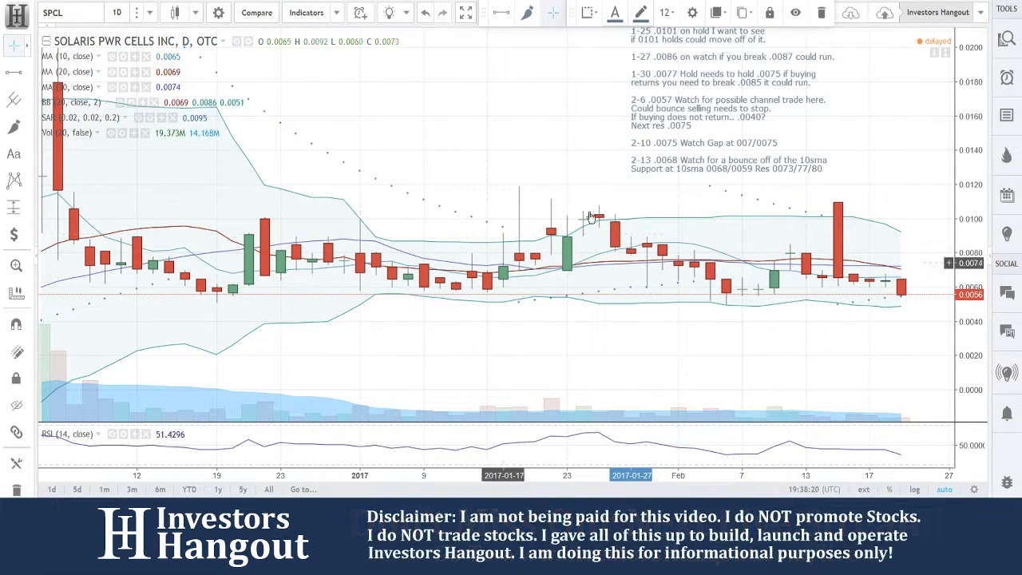
key("alt+t")
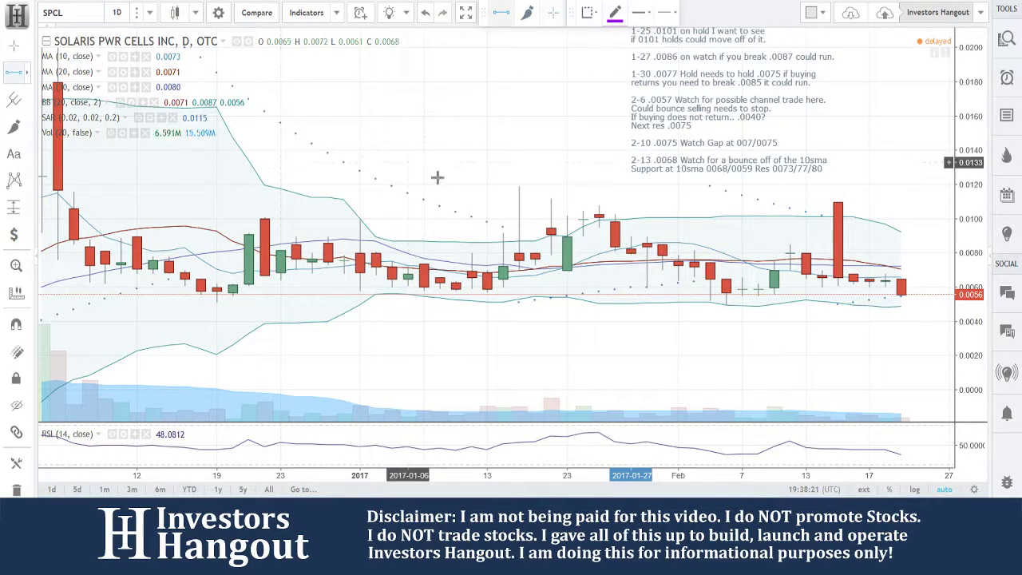
Step: Draw horizontal lines at the 0.0100 resistance and 0.0056 support levels
left_click(476, 219)
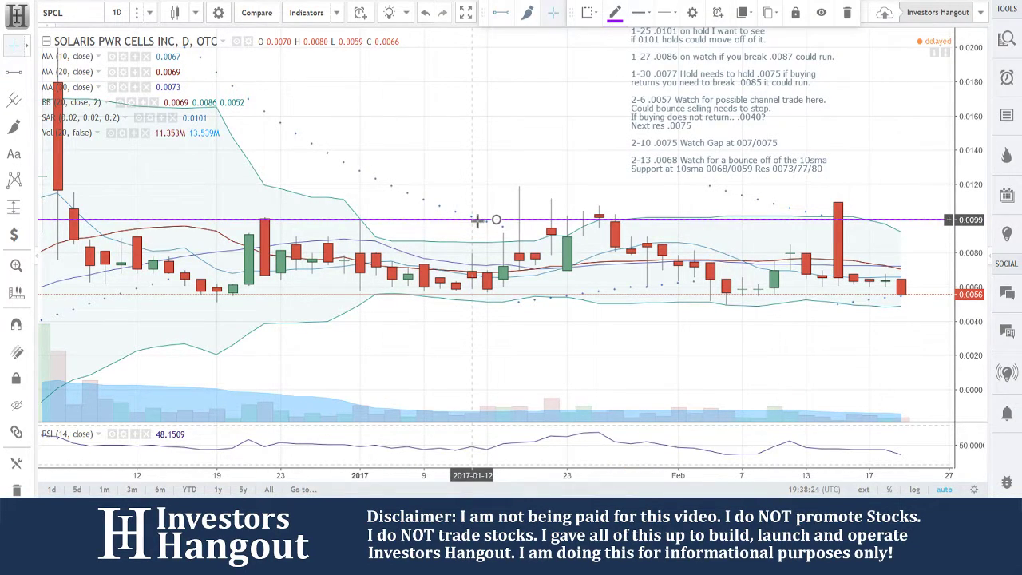
mouse_move(496, 220)
left_mouse_down()
mouse_move(506, 232)
mouse_move(509, 218)
left_mouse_up()
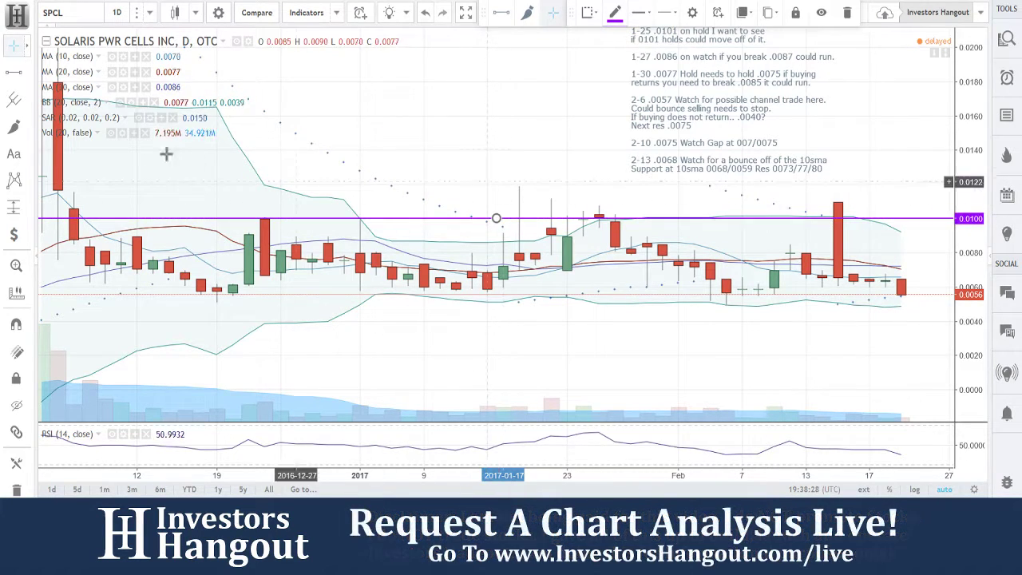
left_click(16, 72)
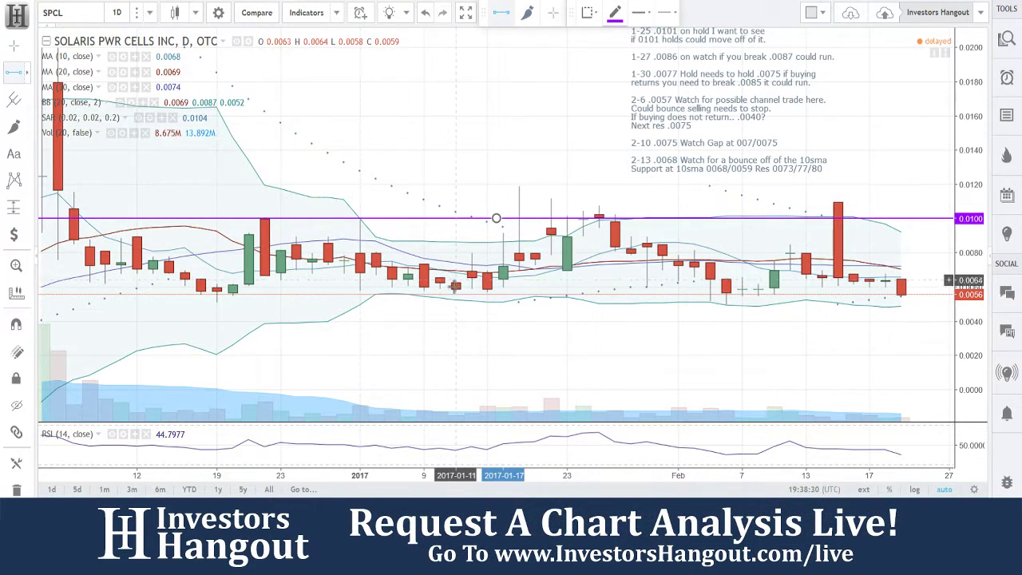
left_click(494, 293)
left_click_drag(494, 293, 496, 295)
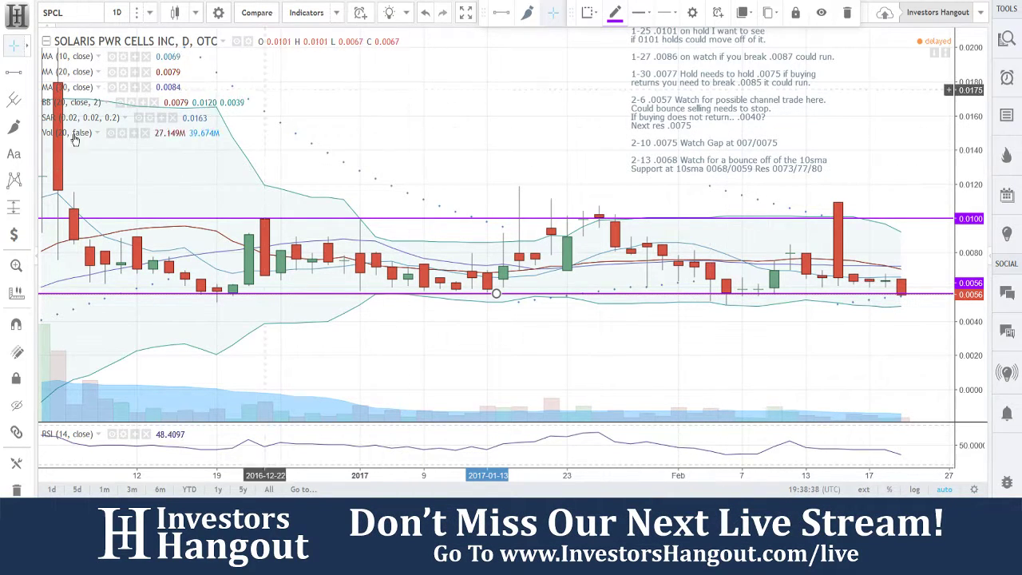
key("alt+b")
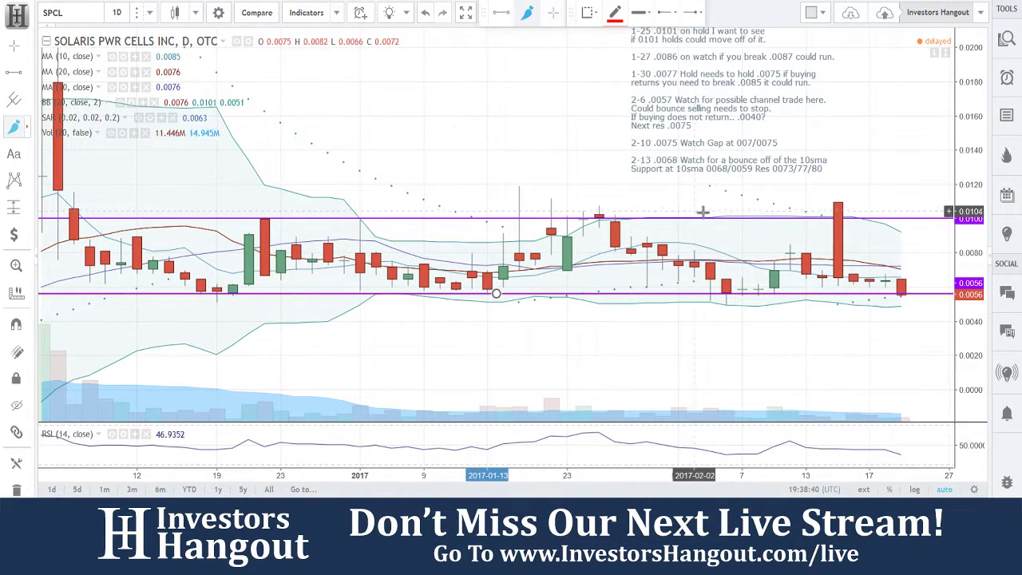
left_click_drag(790, 231, 790, 250)
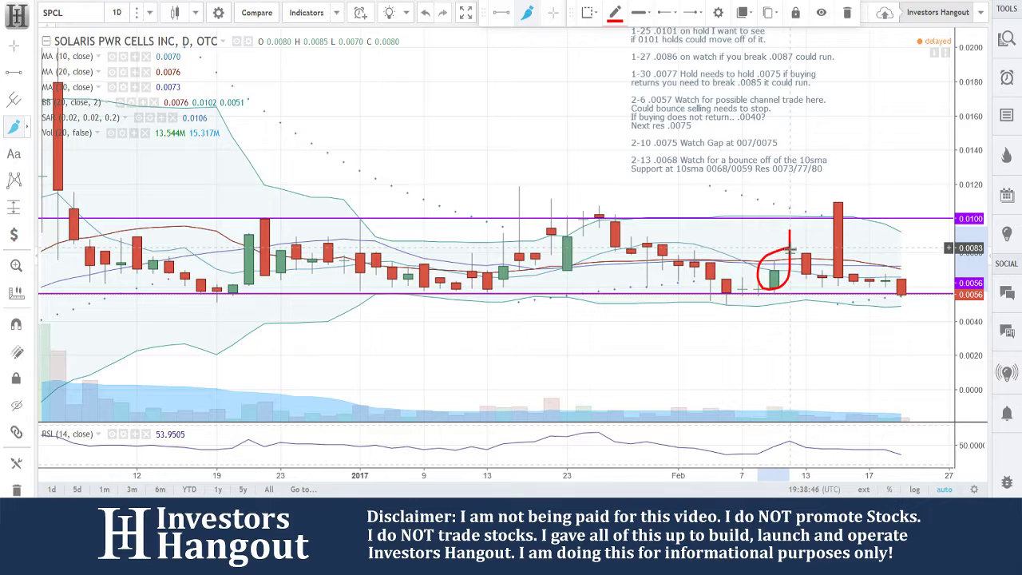
mouse_move(789, 250)
left_mouse_down()
mouse_move(807, 279)
mouse_move(820, 254)
left_mouse_up()
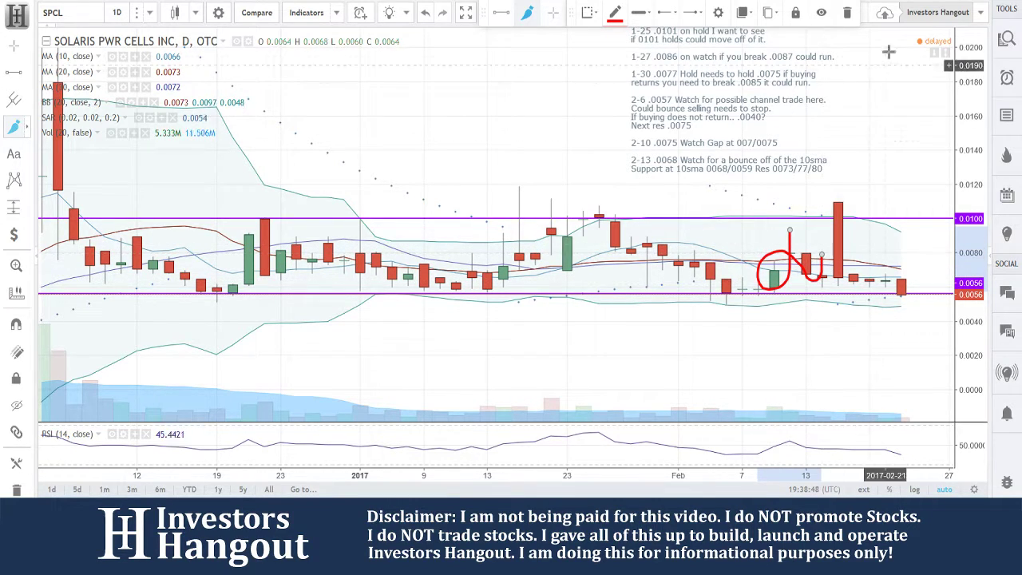
left_click(847, 12)
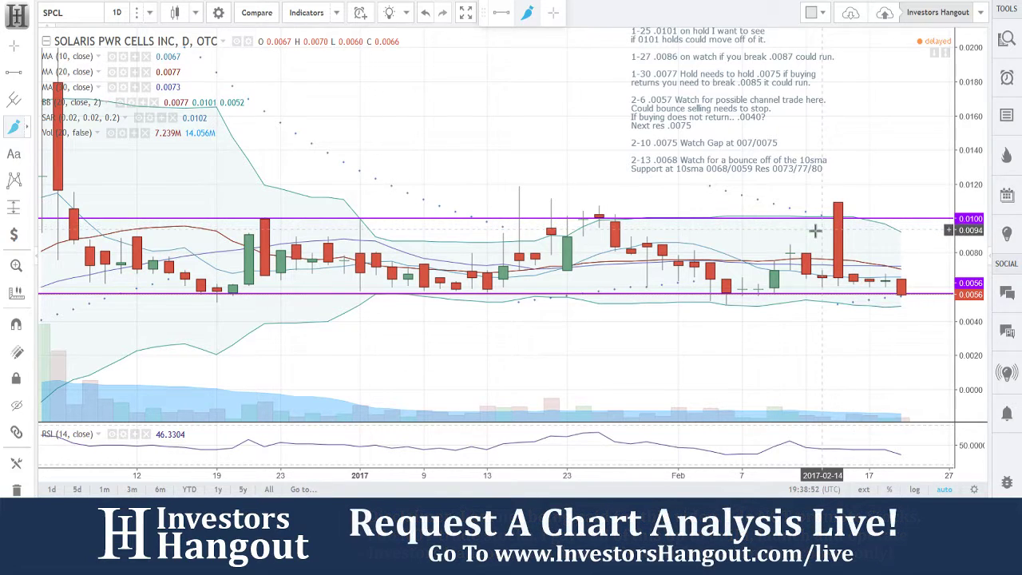
left_click_drag(805, 234, 806, 292)
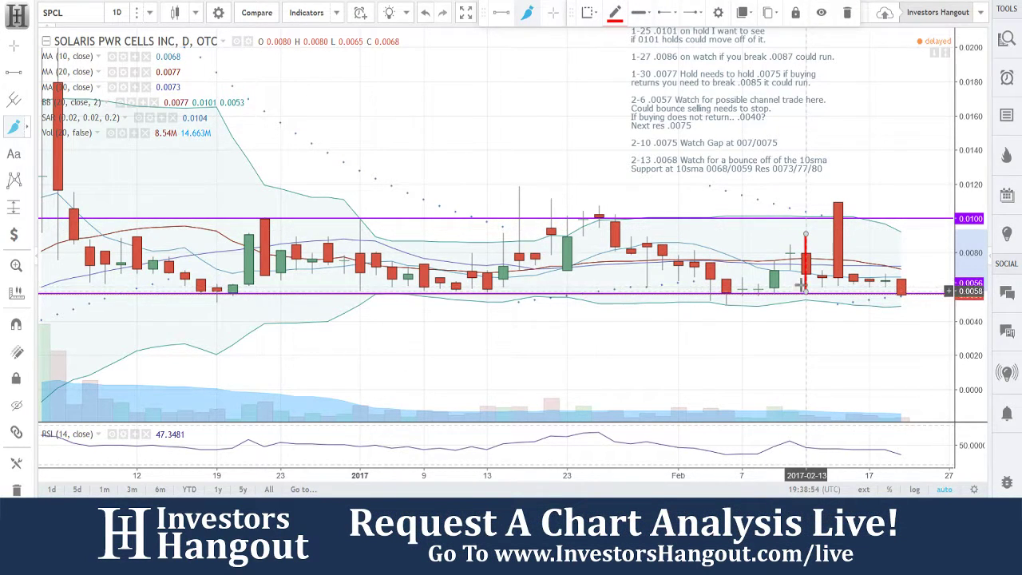
left_click(846, 14)
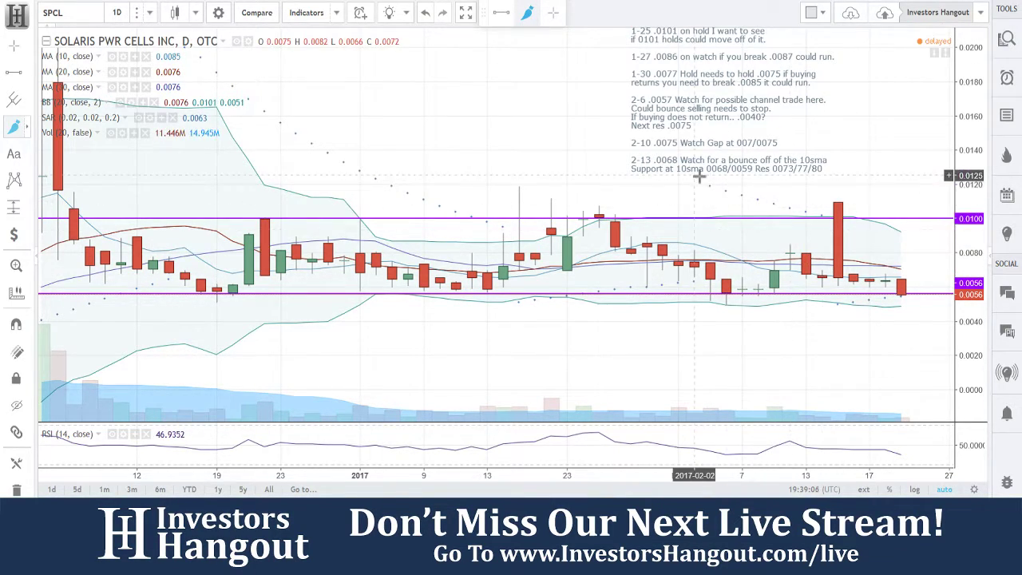
key("Escape")
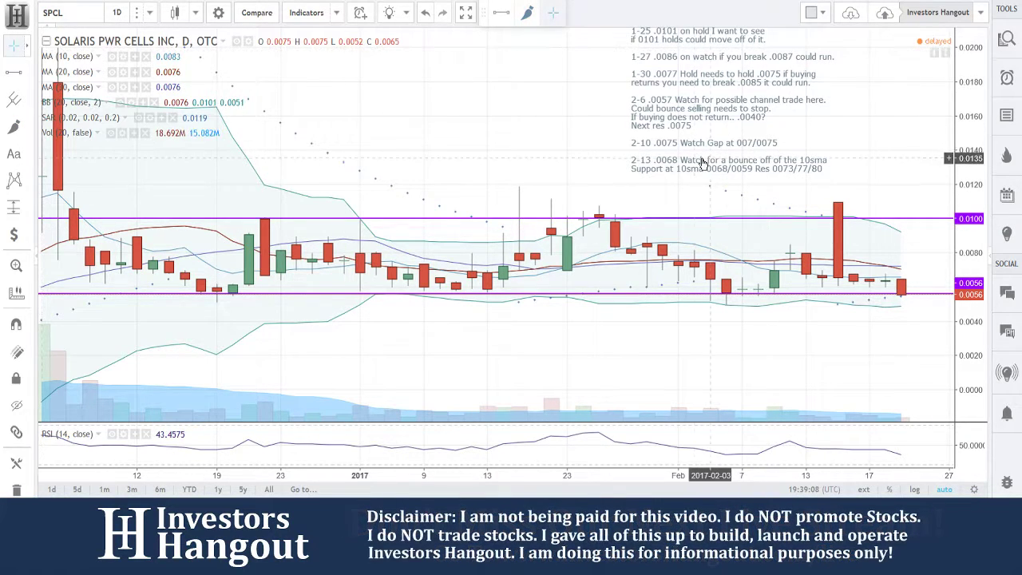
Step: Open the dated price note for editing and start a new line after its last entry
double_click(702, 162)
left_click_drag(729, 21, 285, 20)
left_click(368, 213)
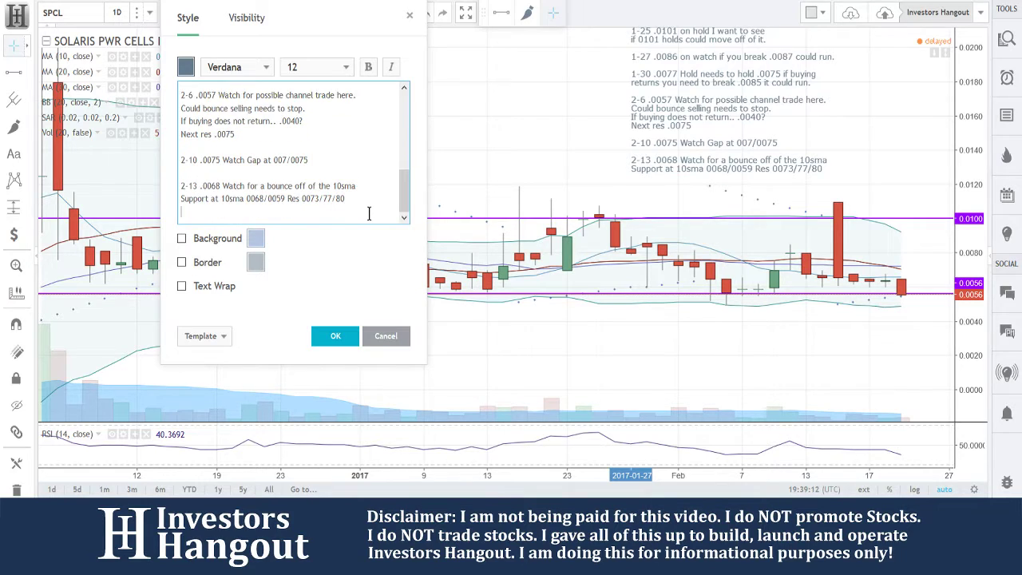
key("Return")
Step: Add the 2-22 entry: bounce off .0056 support, must hold, Res 0065/72/80
type("2-22 ")
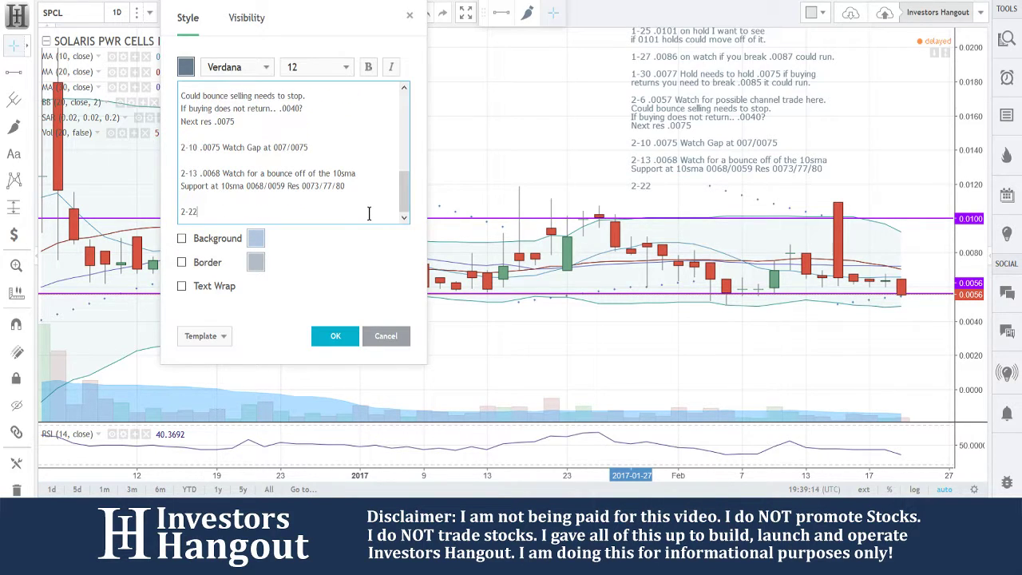
type("Watch for ")
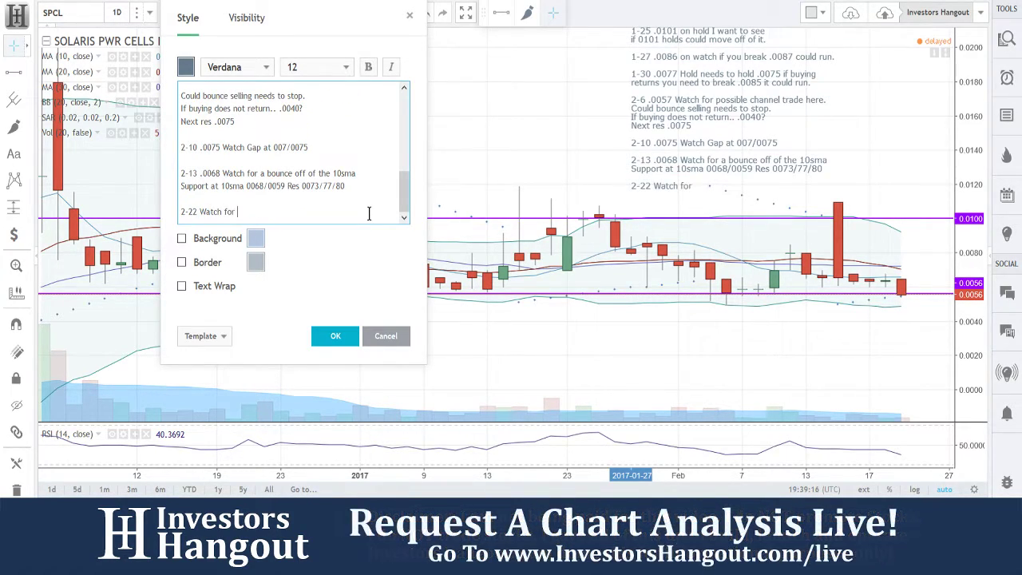
type("a bounce off of the i")
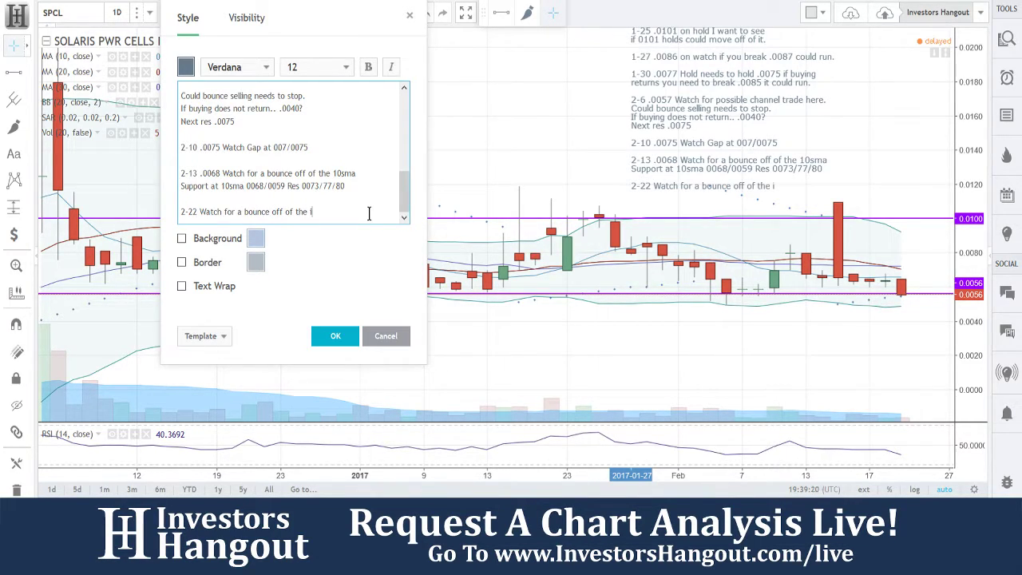
type("support line .0056")
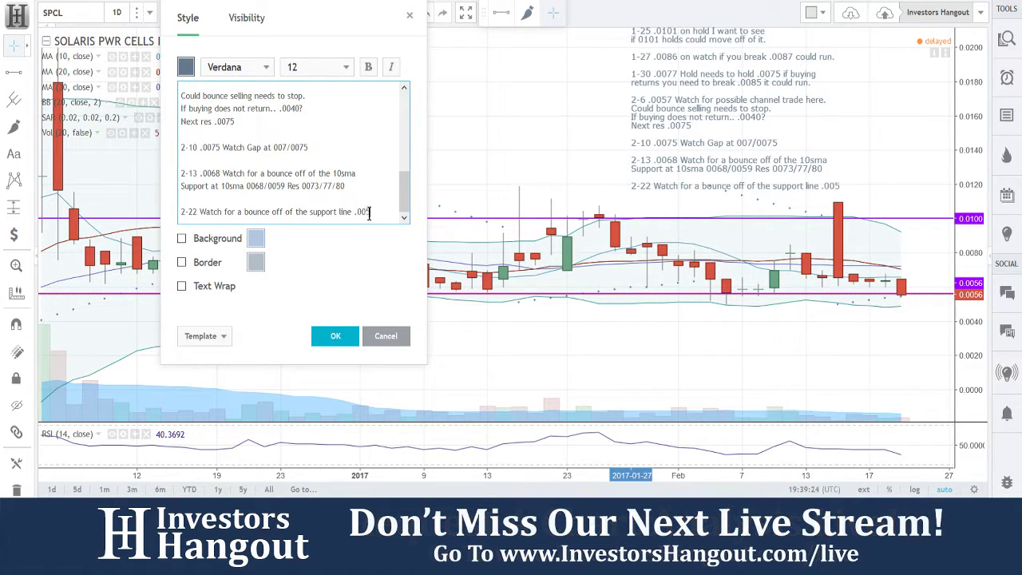
type(". 0056 must h")
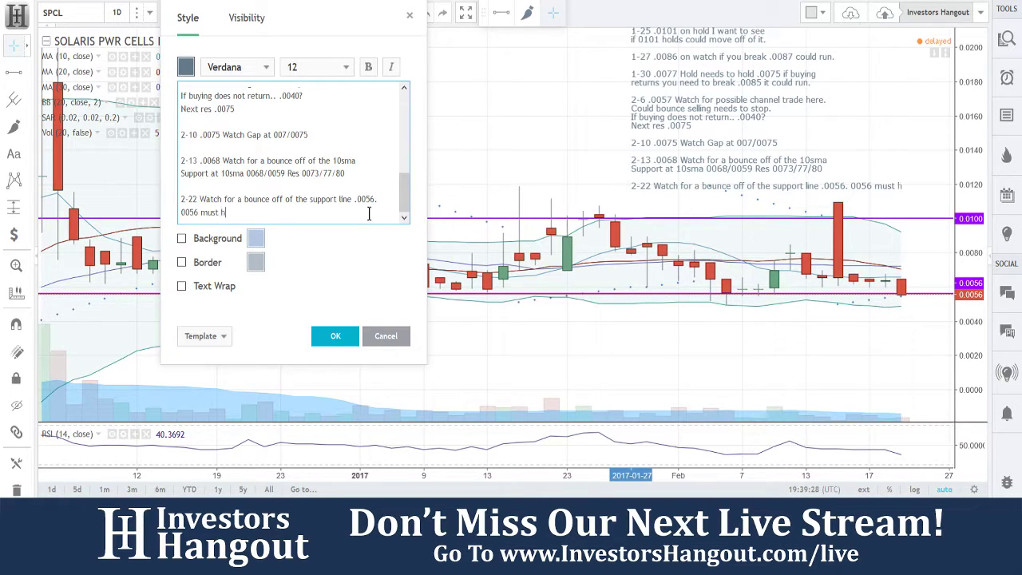
type("old. ")
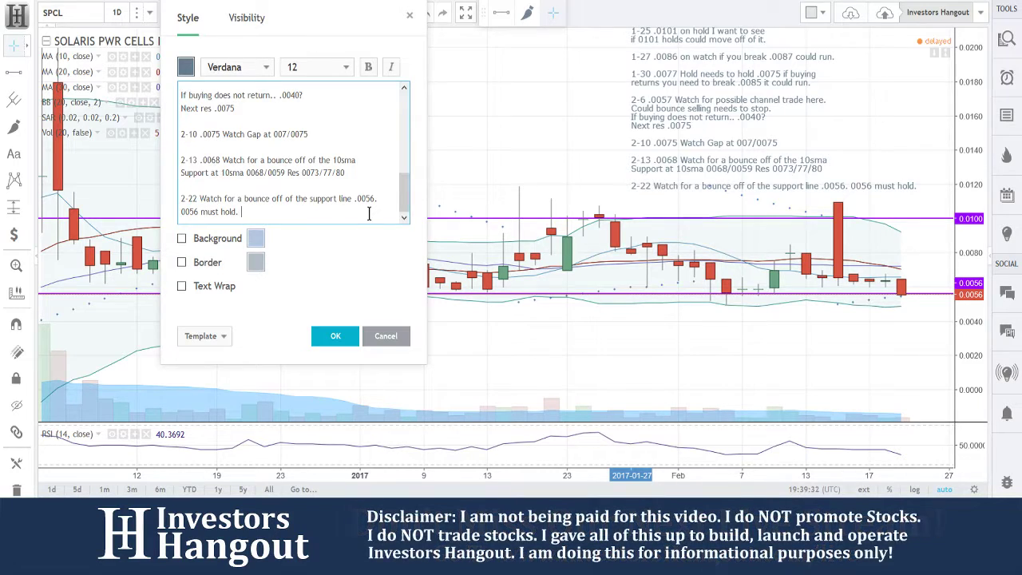
type("Res")
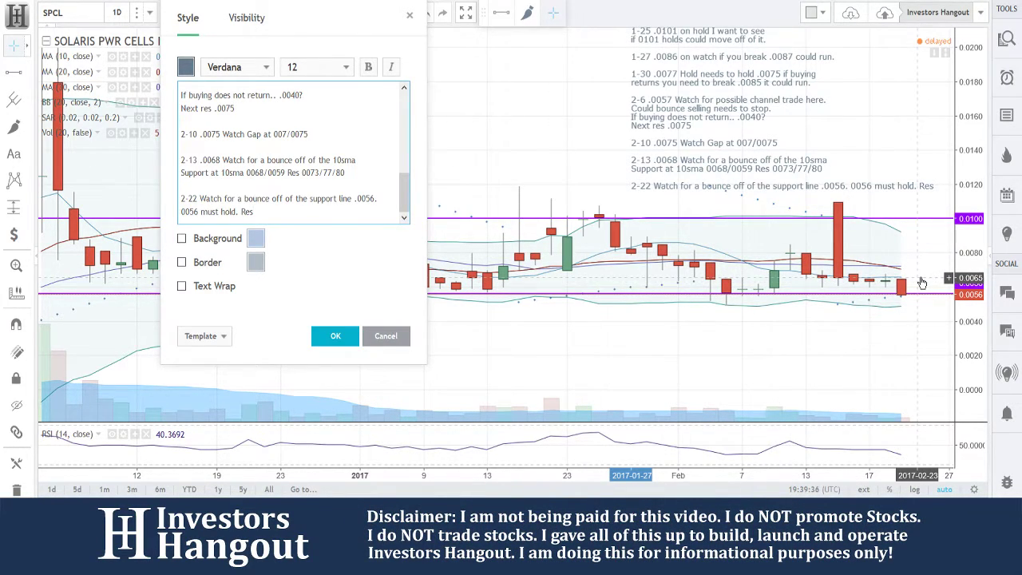
type(" 006")
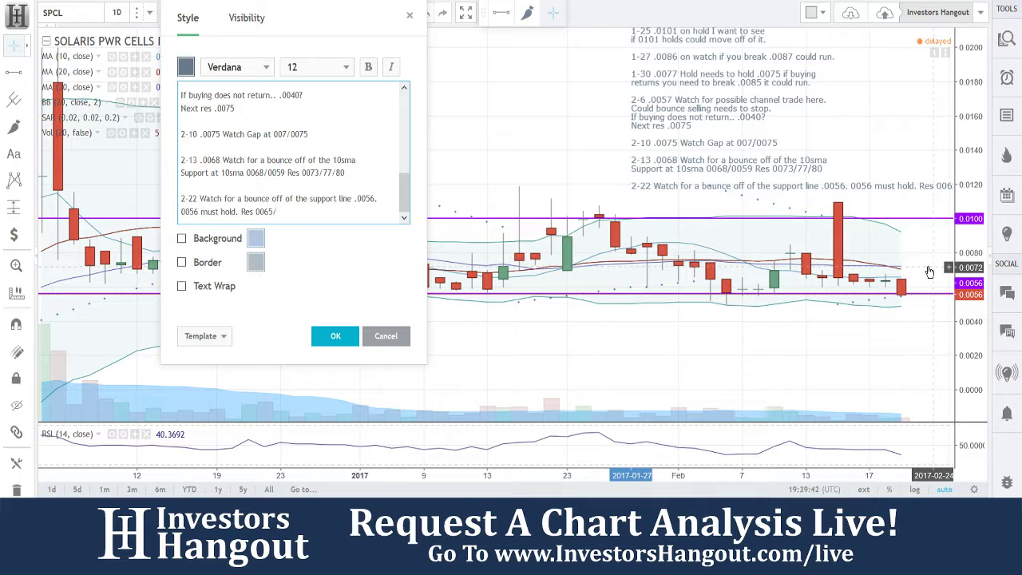
type("5/")
type("75")
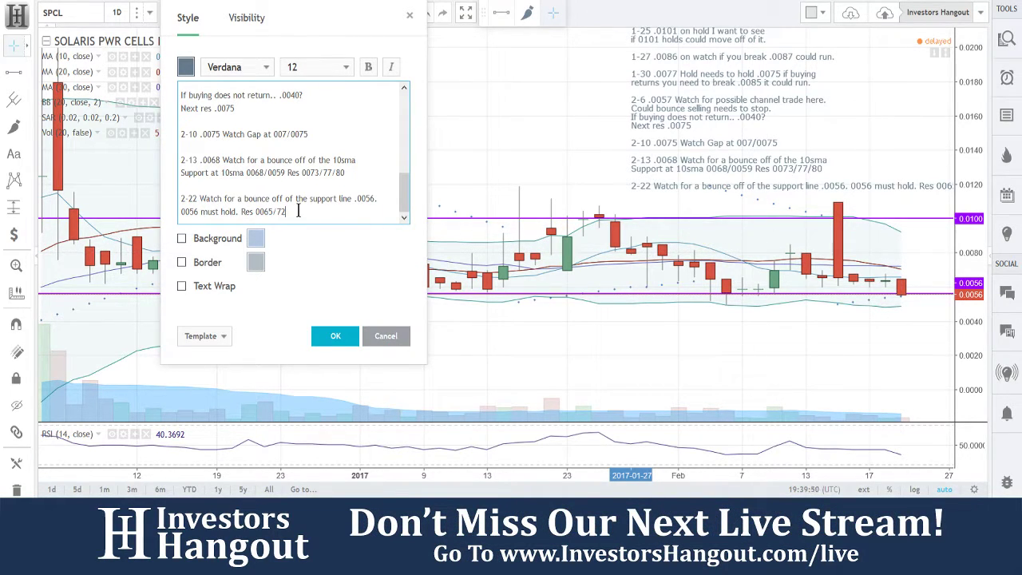
type("80")
left_click_drag(338, 214, 163, 203)
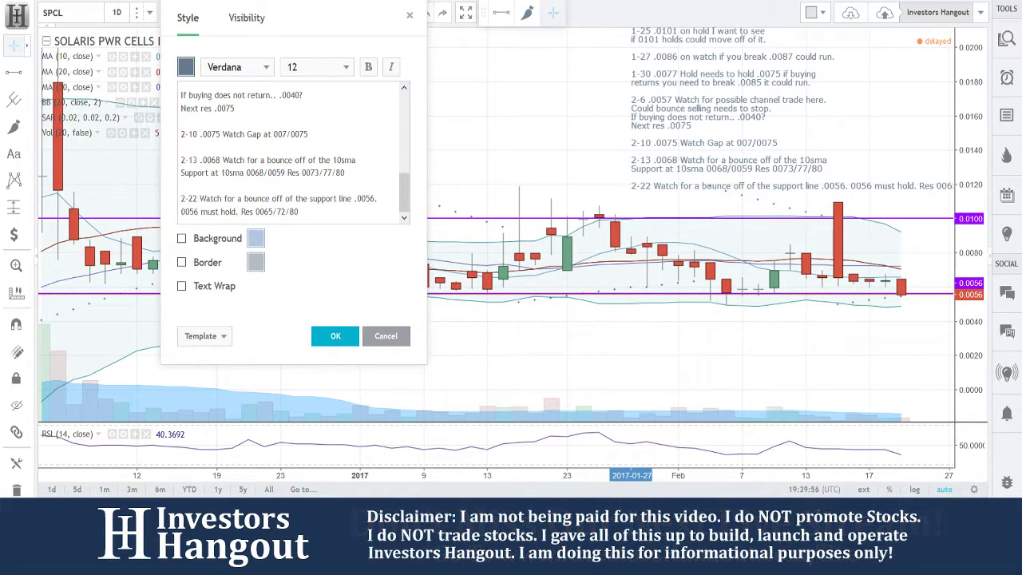
left_click(329, 183)
key("ctrl+a")
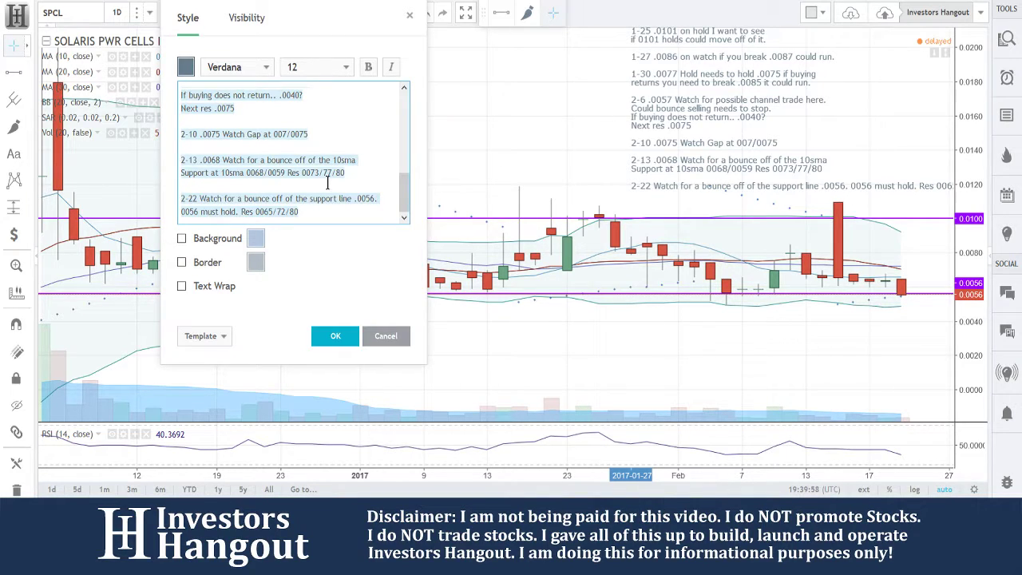
left_click(336, 335)
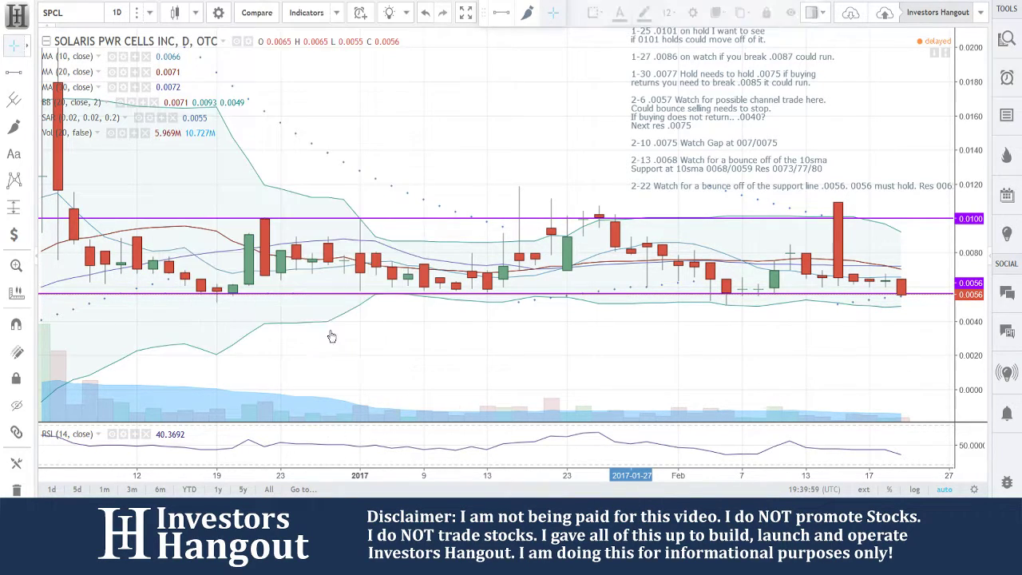
Step: Remove all chart drawings and place a new text note with the dated observations
left_click(16, 488)
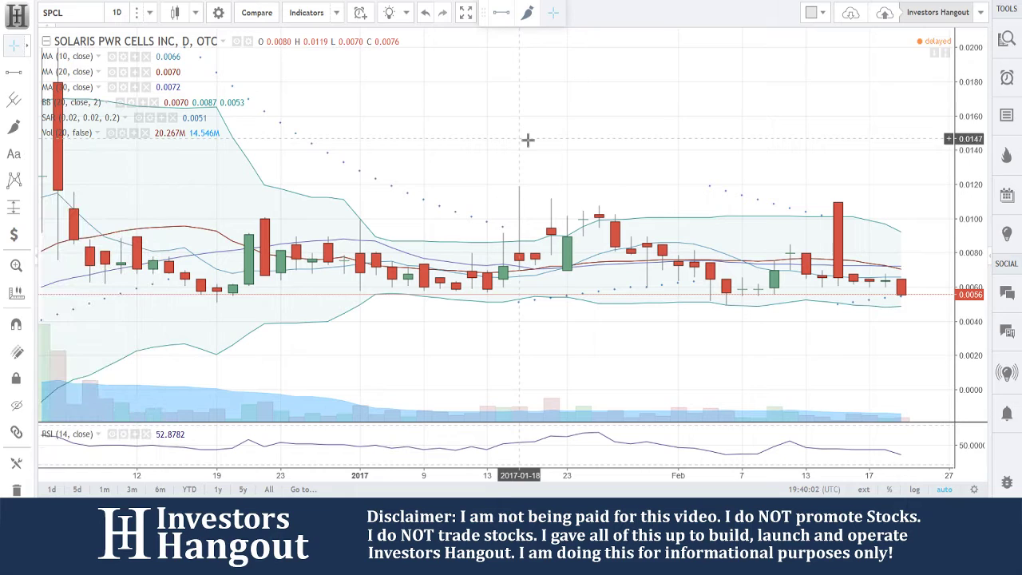
left_click(14, 153)
left_click(465, 155)
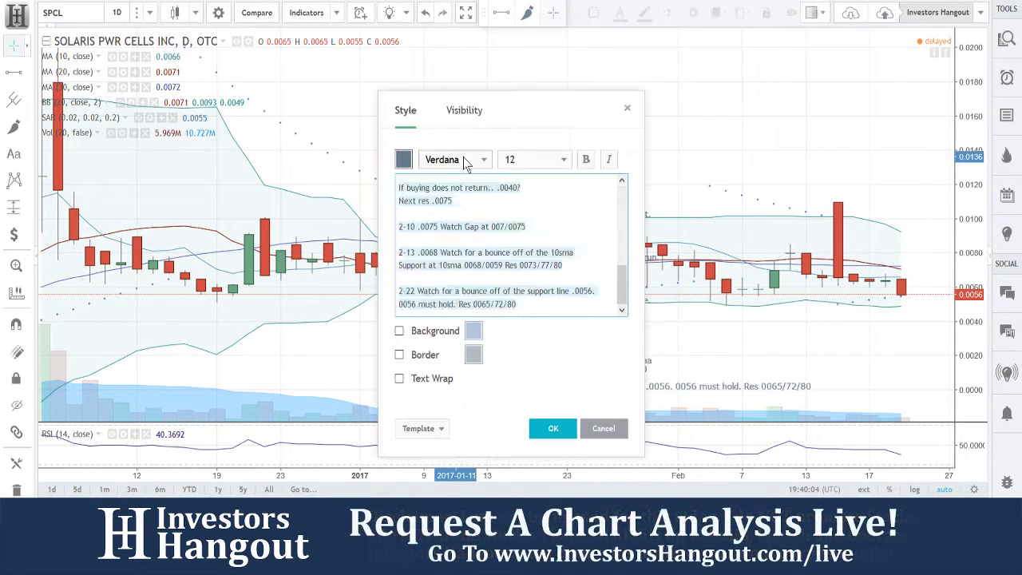
scroll(545, 240, "up", 5)
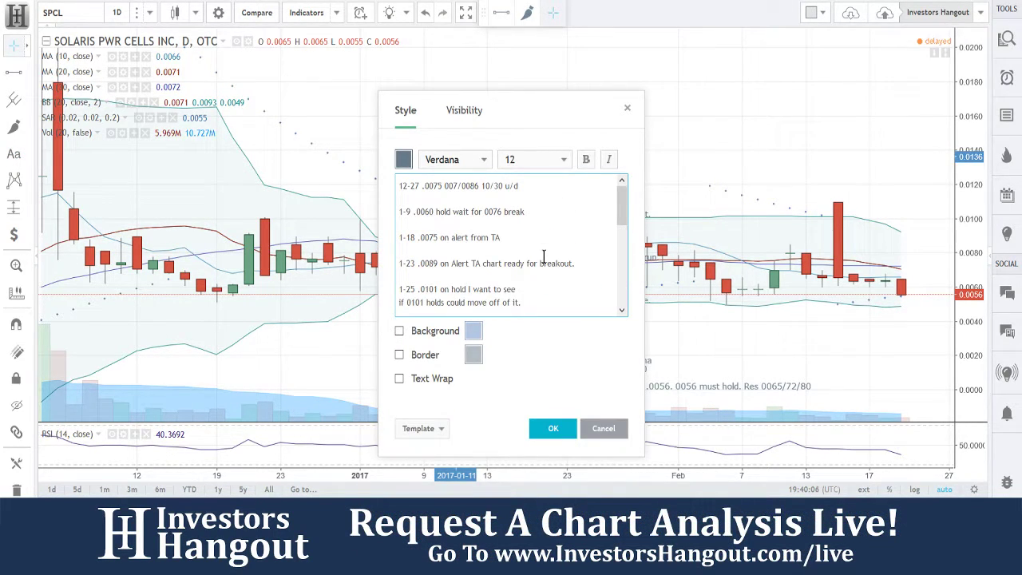
scroll(543, 256, "down", 5)
scroll(542, 256, "up", 5)
left_click(552, 428)
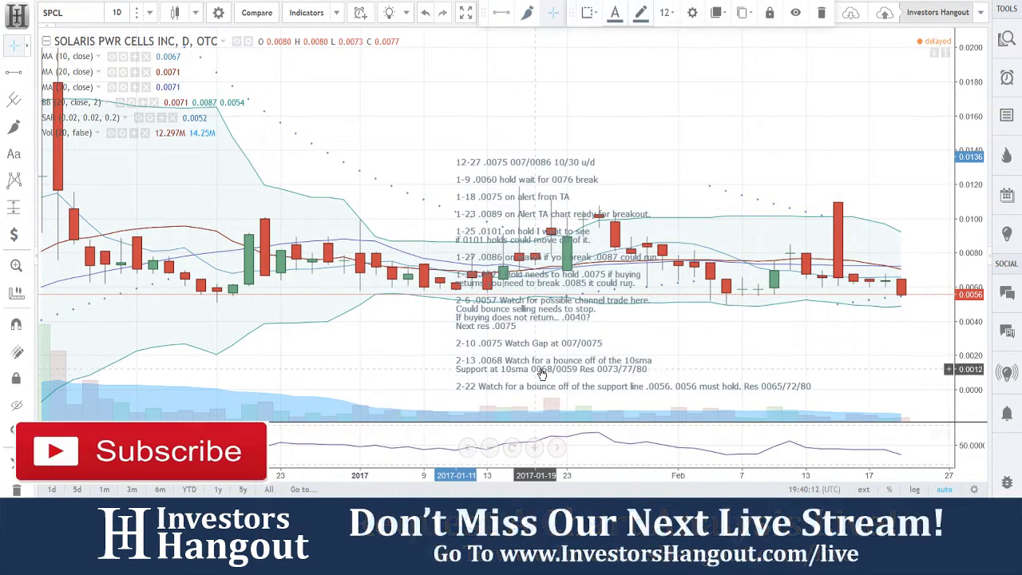
Step: Move the note higher and break the 2-22 entry onto a new line before .0056
left_click_drag(542, 373, 542, 140)
double_click(542, 139)
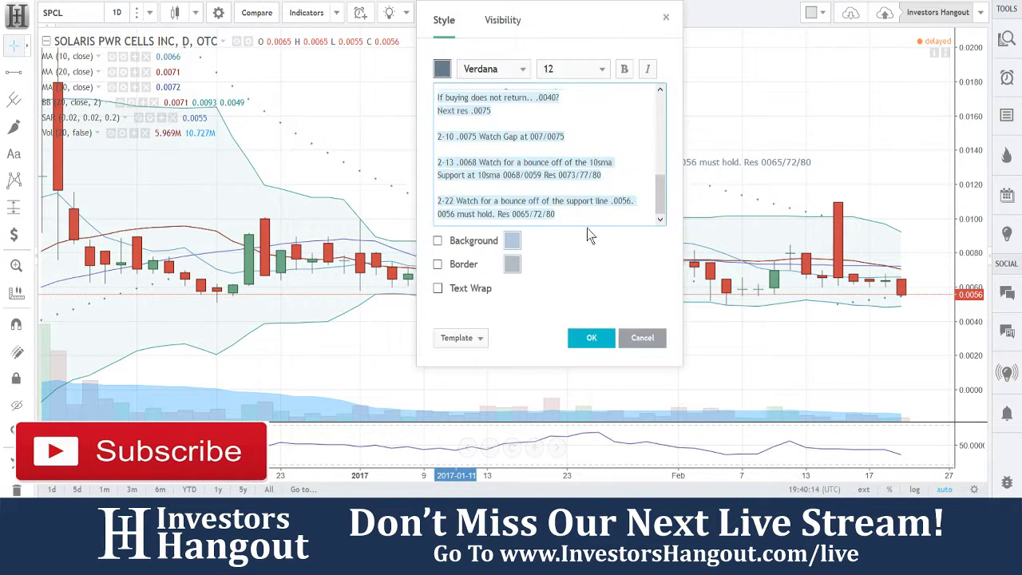
left_click(636, 199)
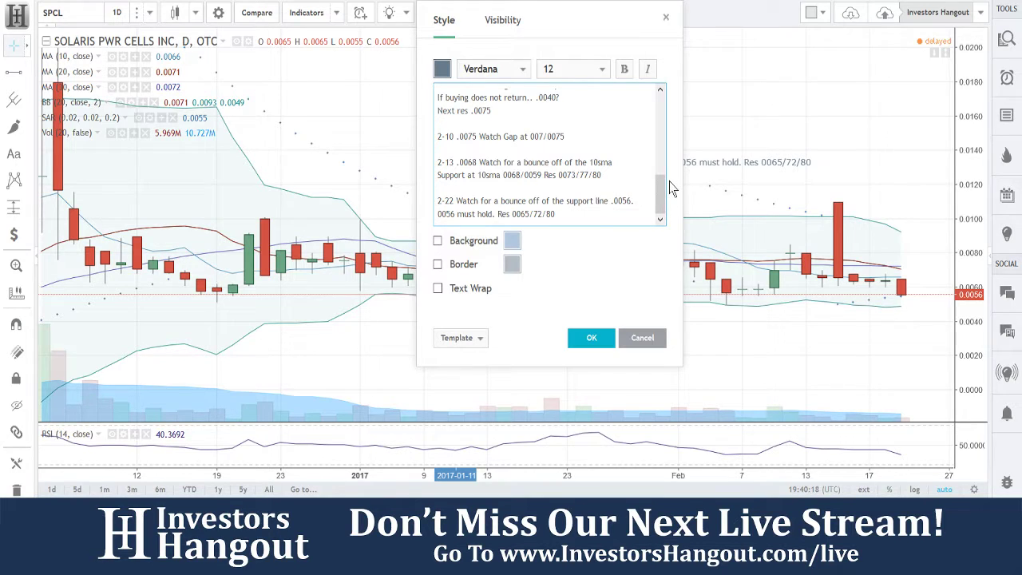
key("Return")
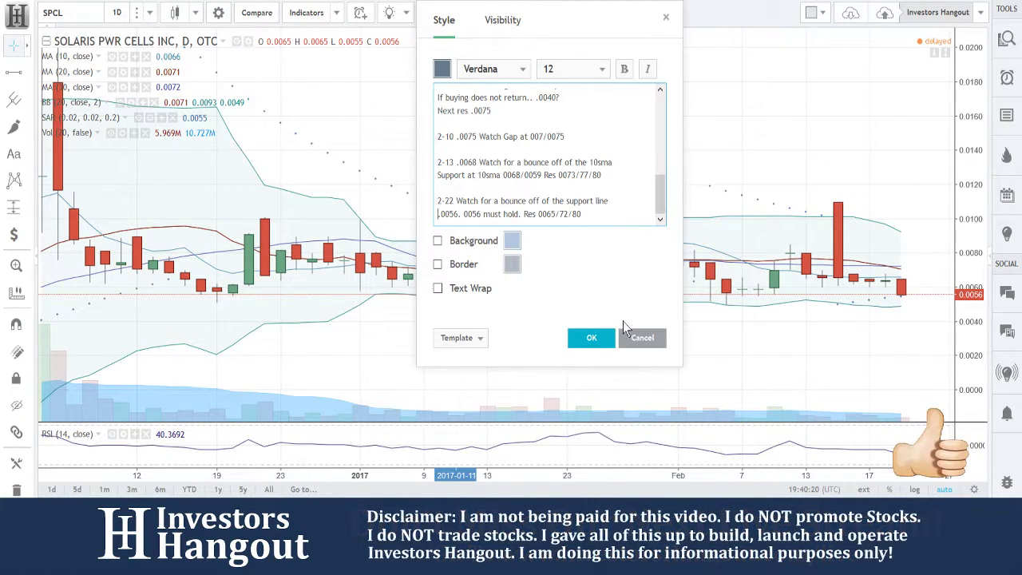
Step: Apply the edited note with the two-line 2-22 entry to the chart
left_click(591, 337)
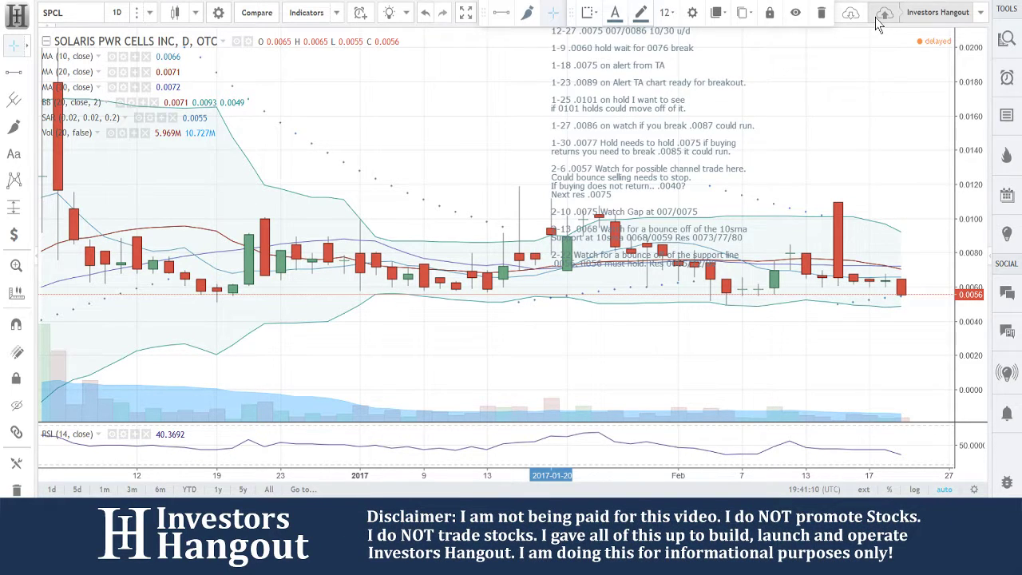
Step: Zoom in and drag the dated note into place above the February candles
mouse_move(682, 99)
left_mouse_down()
mouse_move(698, 169)
mouse_move(713, 171)
mouse_move(762, 93)
mouse_move(806, 67)
mouse_move(736, 75)
left_mouse_up()
scroll(782, 319, "up", 2)
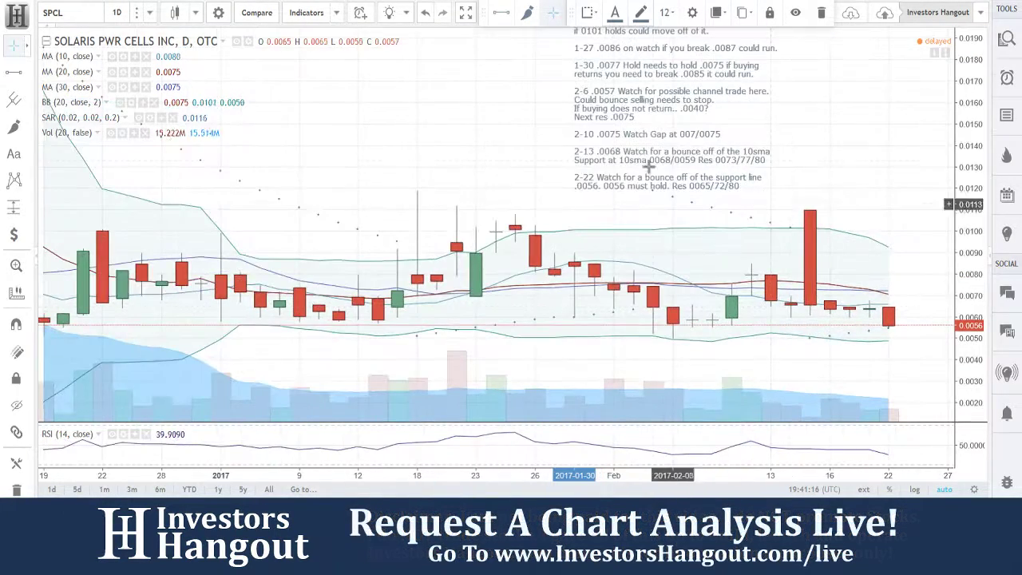
scroll(690, 243, "up", 2)
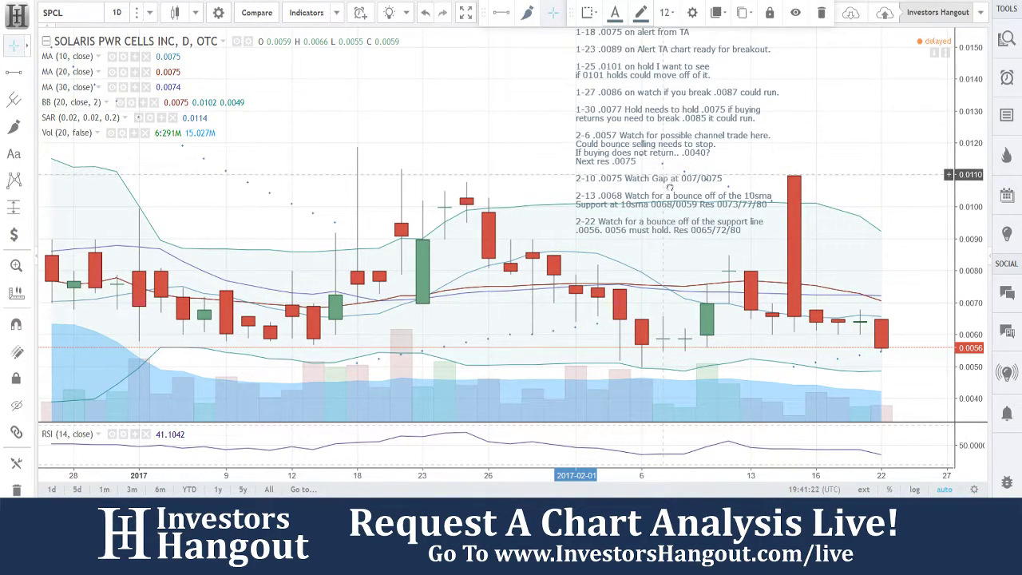
left_click_drag(671, 179, 671, 210)
scroll(670, 210, "up", 2)
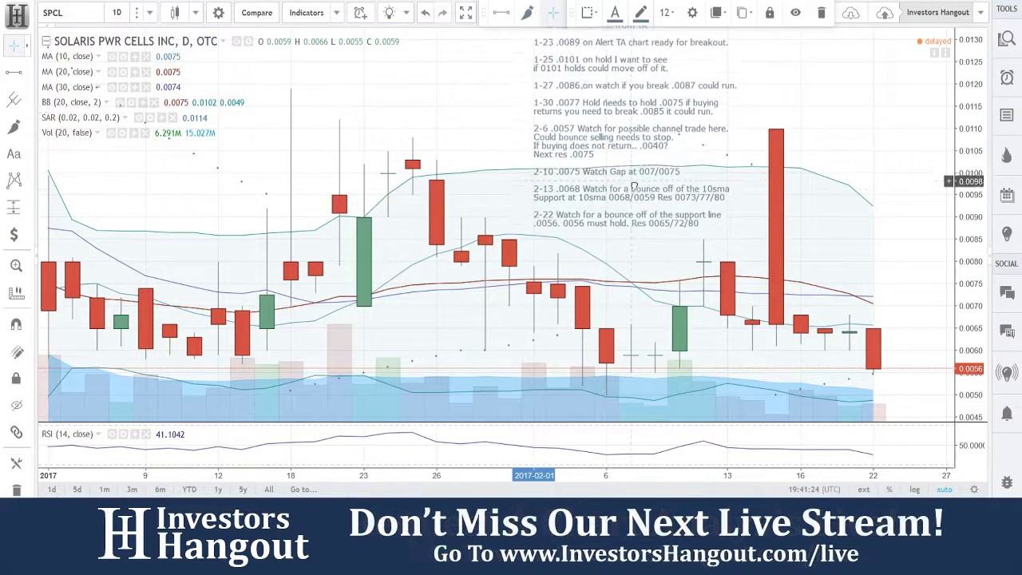